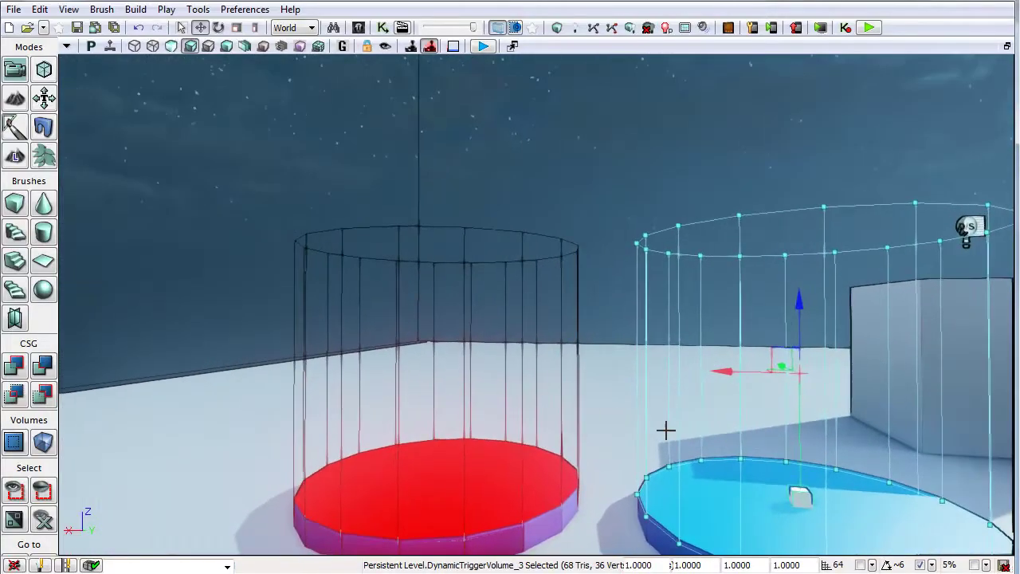
Step: Clear the level selection and frame both the red and blue pads in the viewport
drag(618, 334, 435, 265)
click(464, 271)
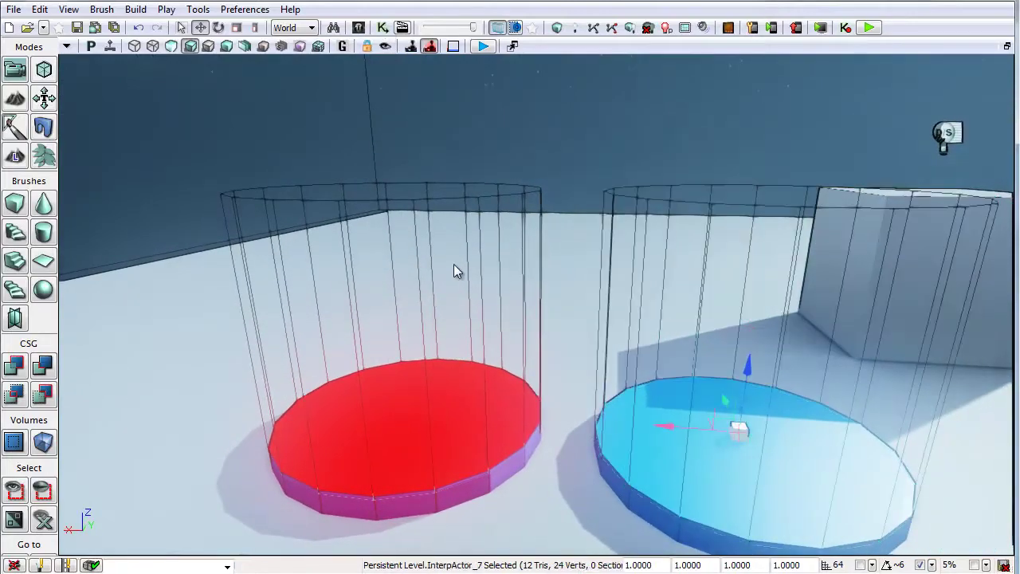
click(381, 151)
drag(381, 150, 622, 224)
Step: Open Kismet and inspect the RED and BLUE Touch events and the WORKING Log node
click(383, 27)
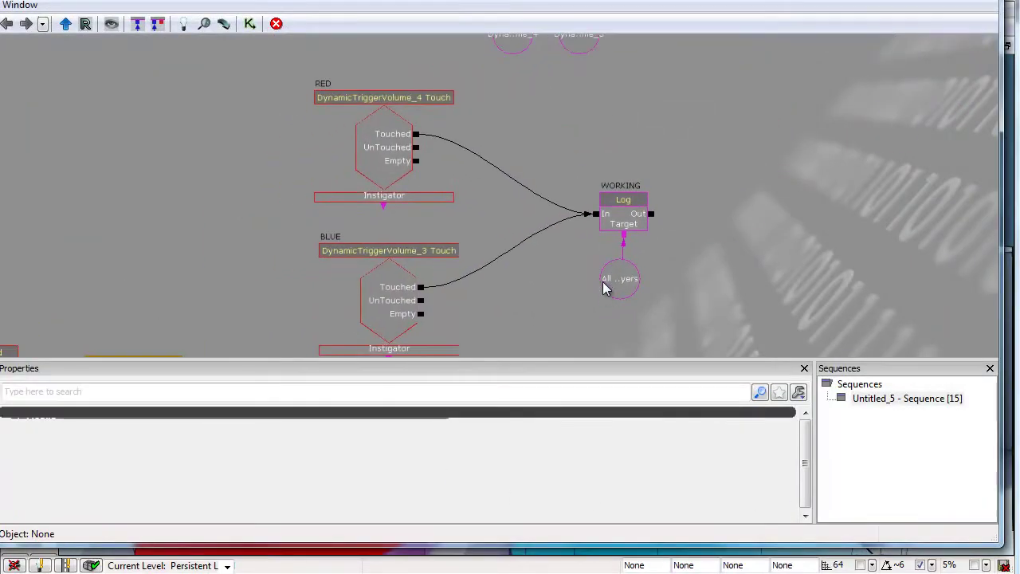
click(380, 162)
click(383, 312)
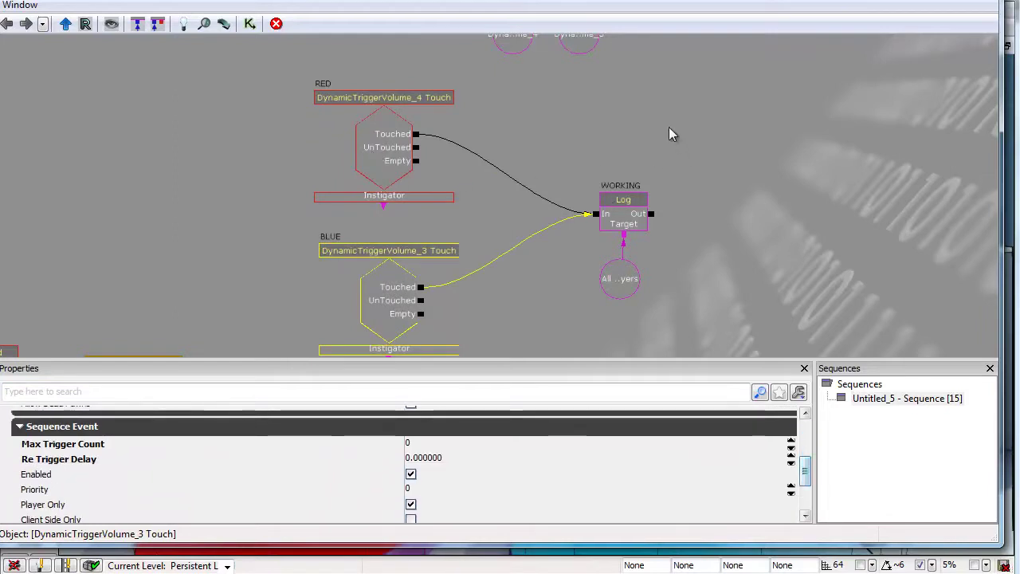
key(Down)
click(392, 273)
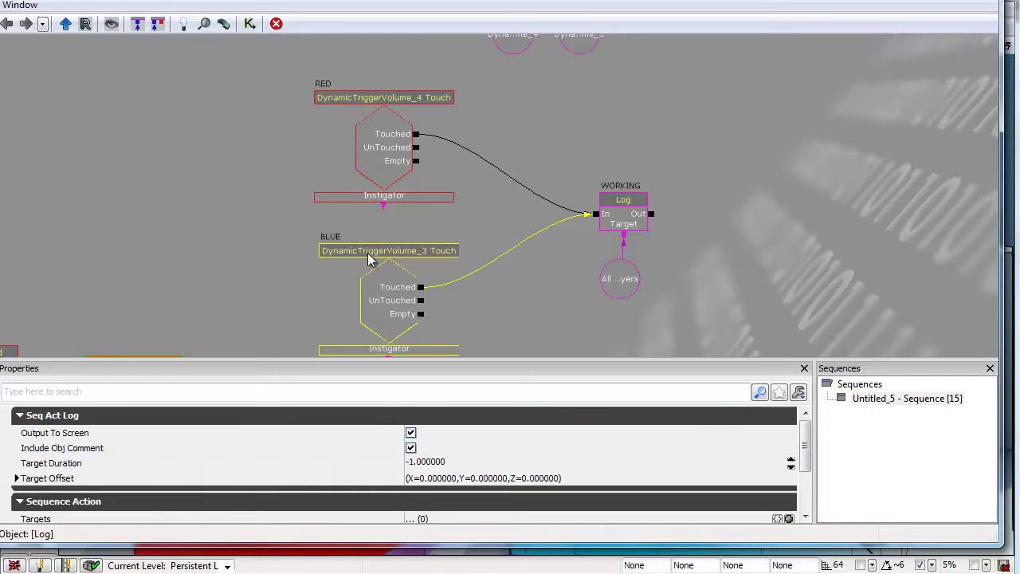
scroll(424, 199, down, 3)
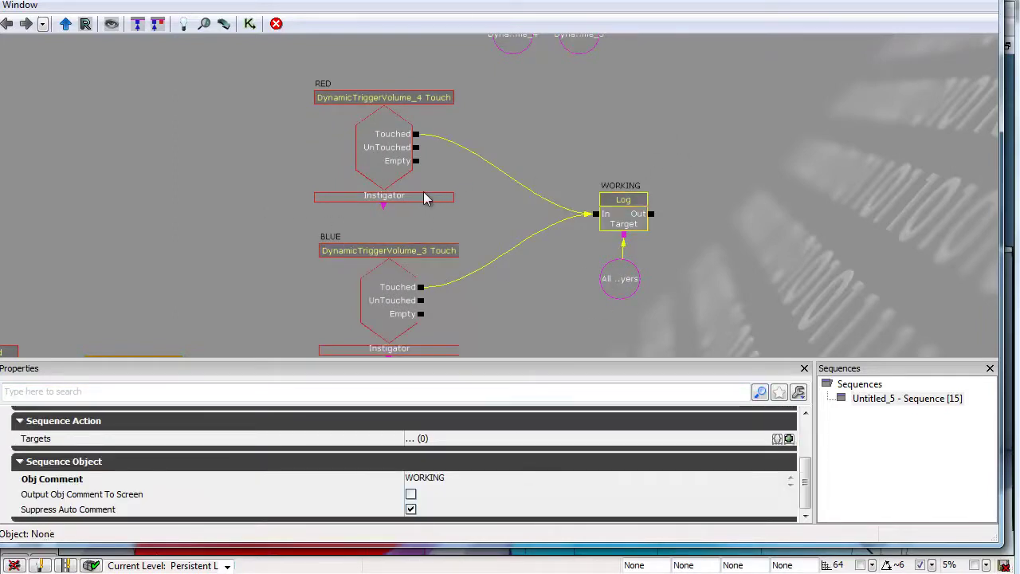
key(Down)
Step: Duplicate the WORKING Log node together with its All Players target
drag(626, 94, 542, 203)
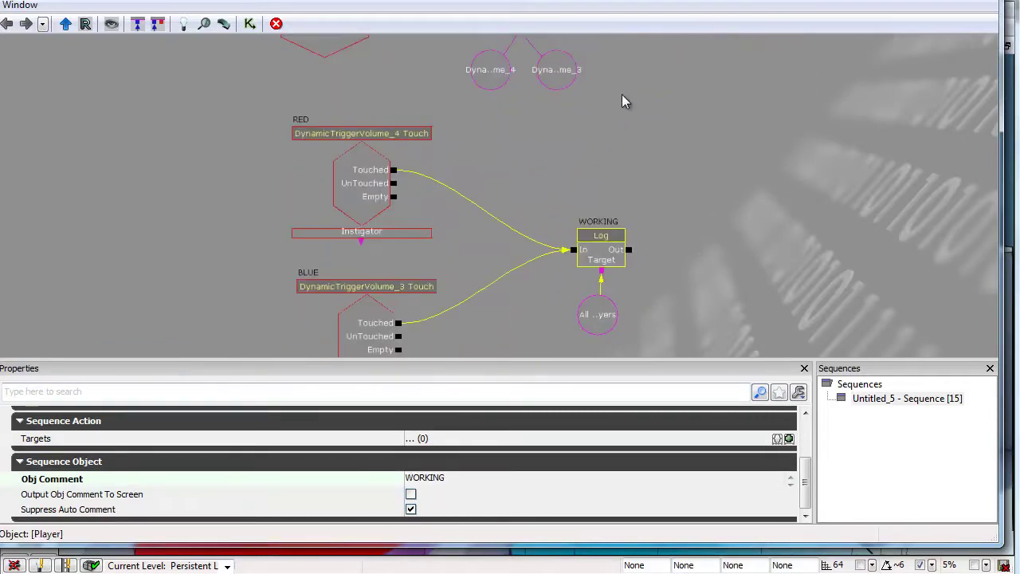
key(ctrl+z)
key(ctrl+z)
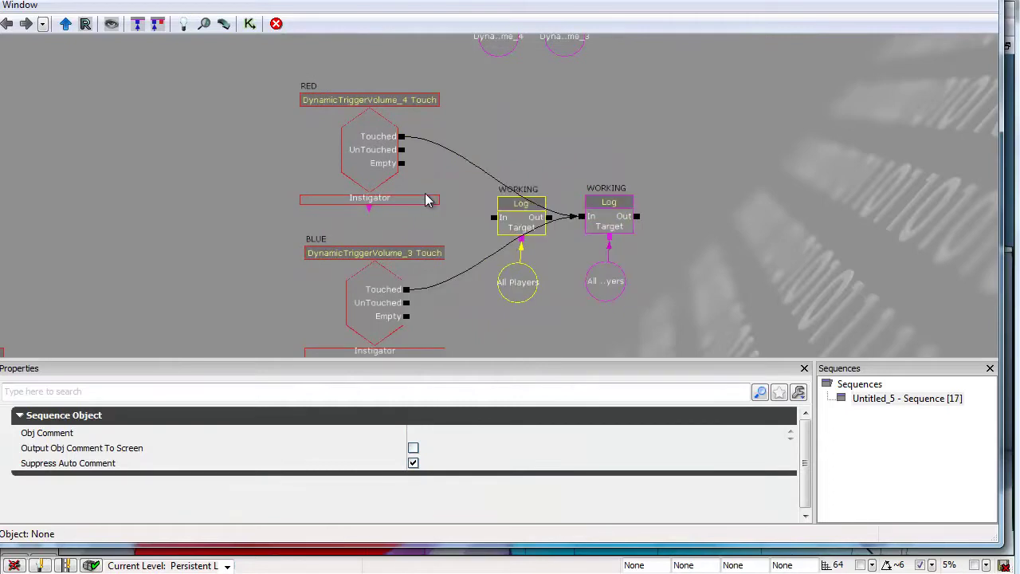
key(ctrl+z)
key(ctrl+z)
Step: Place the copied Log below, wire RED Touched to a RED WORKING Log and BLUE Touched to a BLUE WORKING Log
key(ctrl+z)
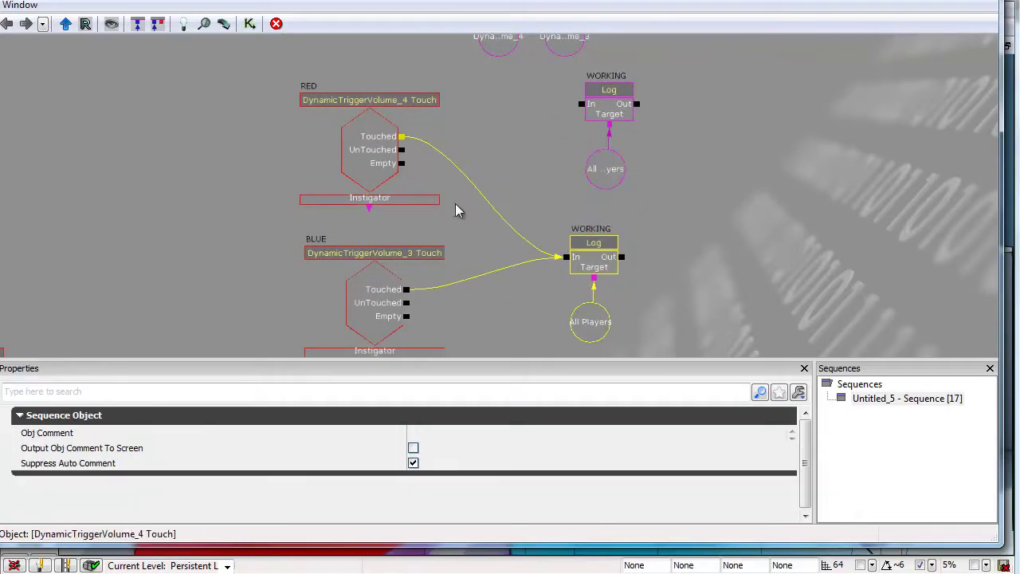
key(ctrl+z)
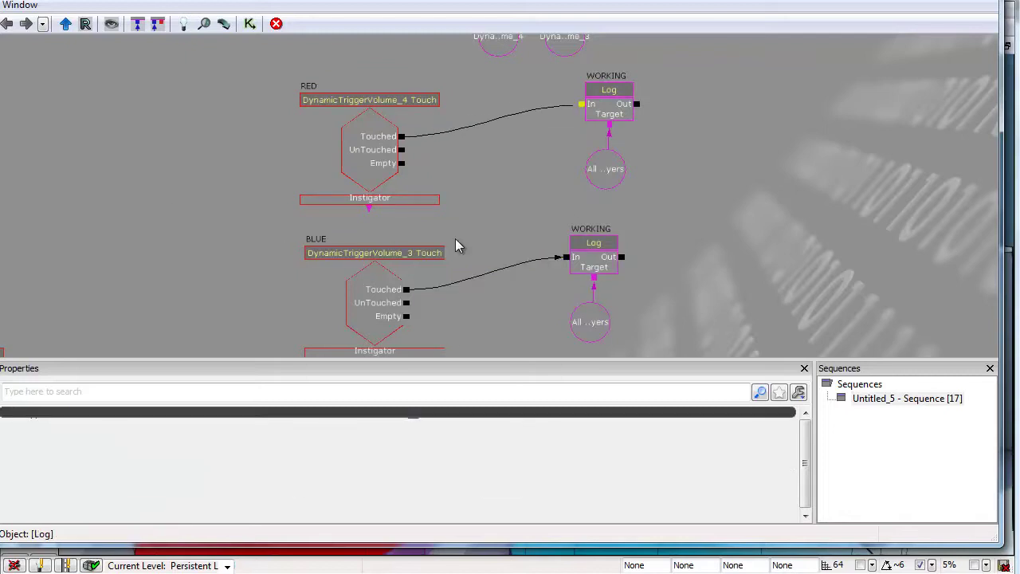
key(ctrl+z)
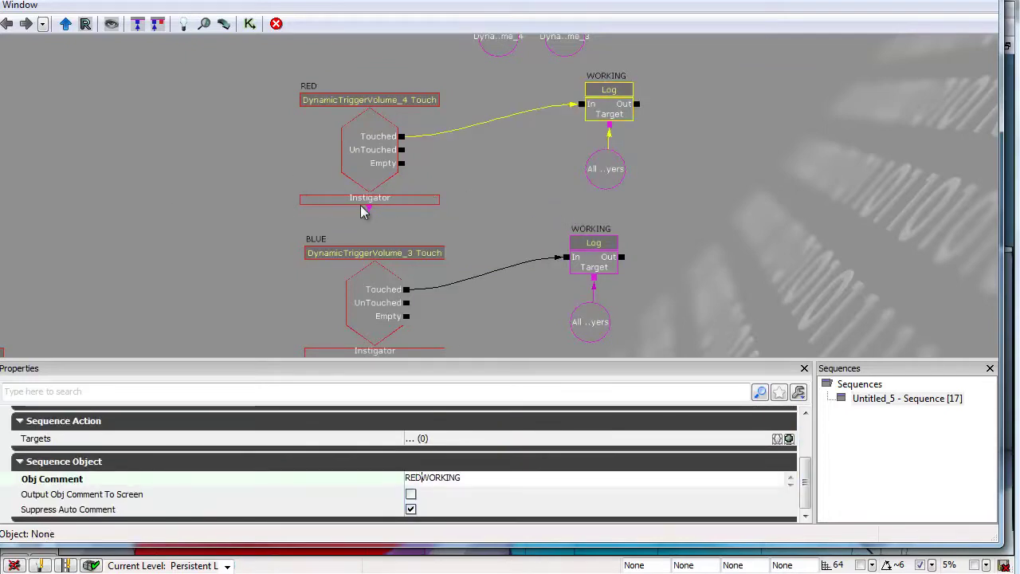
key(ctrl+z)
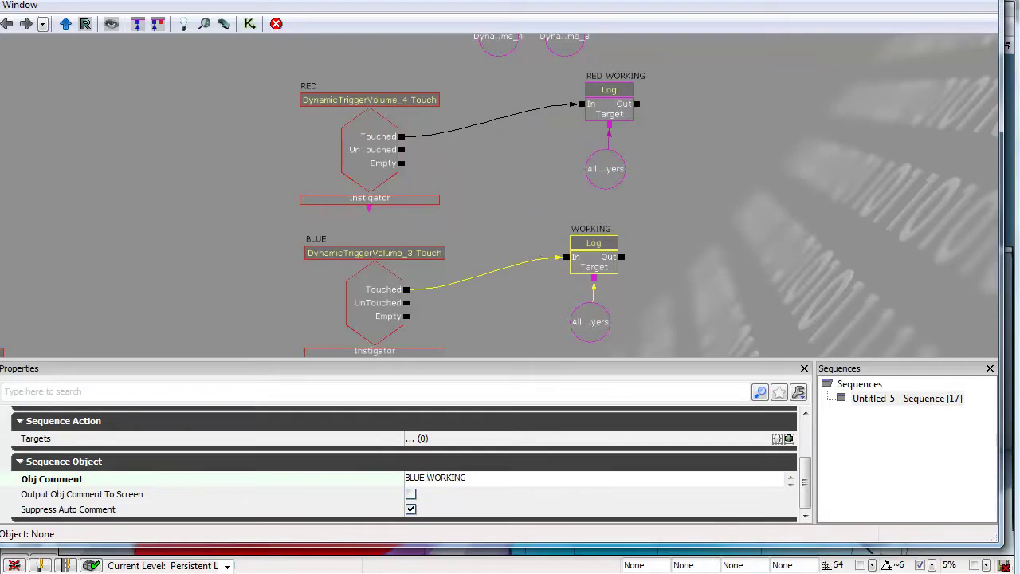
drag(670, 48, 503, 123)
Step: Delete the duplicate Toggle node and its two trigger volume variables from the sequence
scroll(503, 124, up, 1)
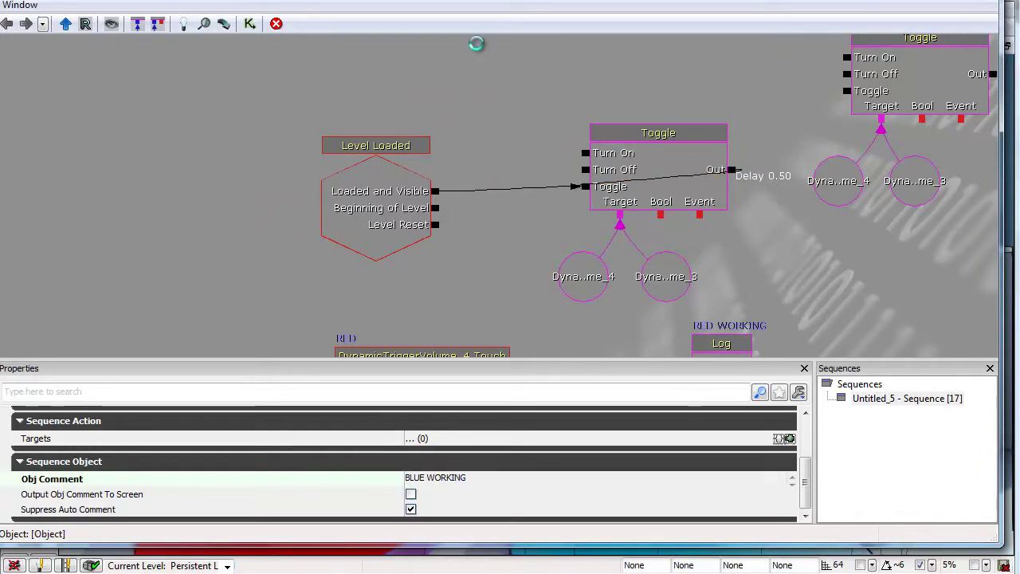
click(584, 275)
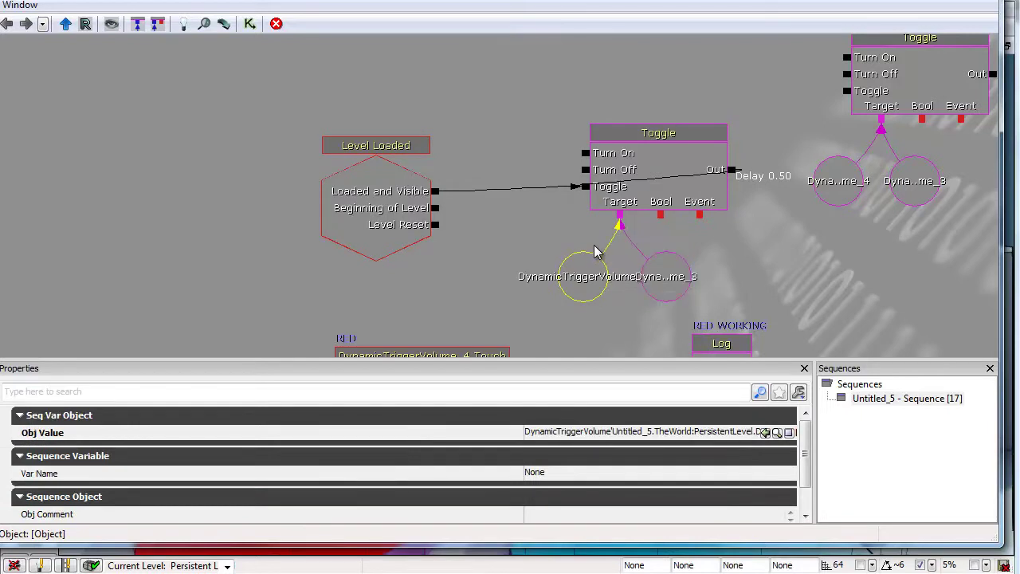
ctrl+click(667, 277)
drag(667, 277, 683, 277)
drag(917, 80, 722, 104)
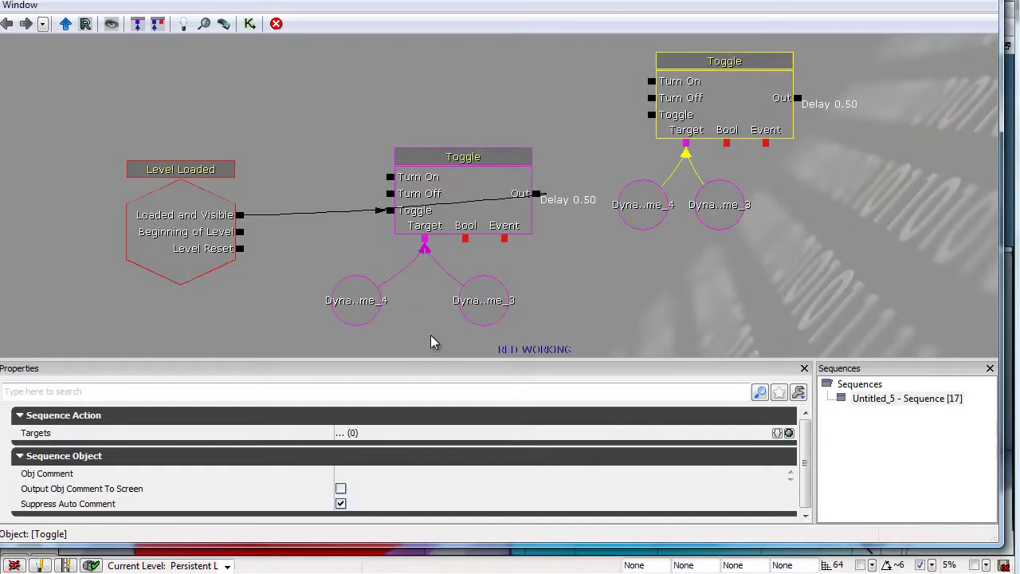
click(56, 171)
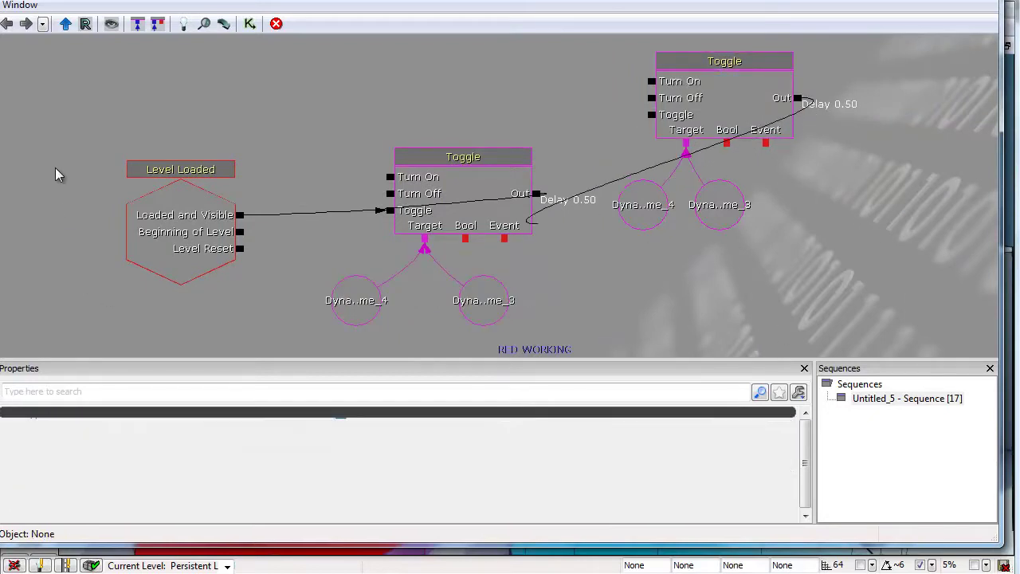
key(ctrl+z)
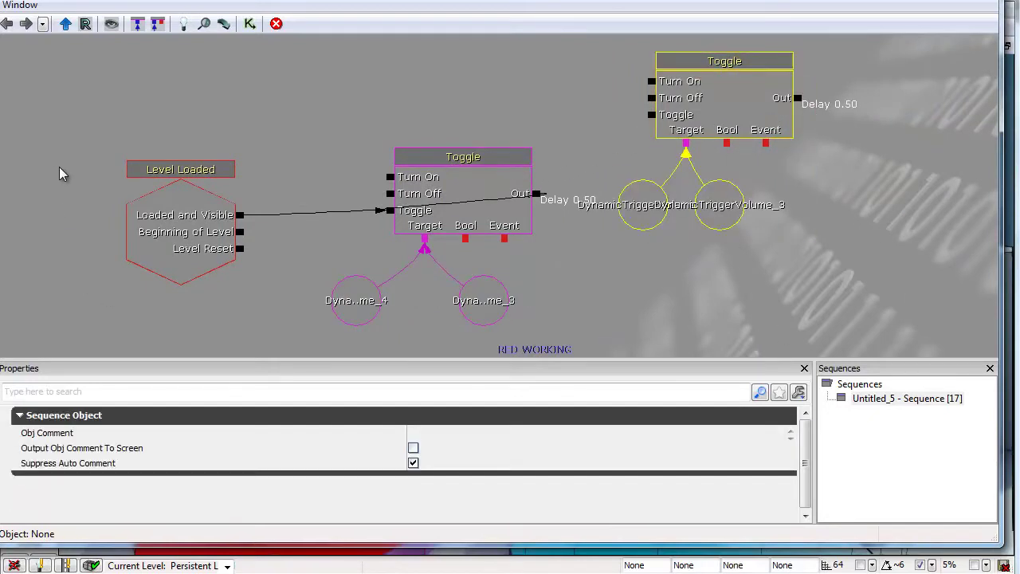
key(Delete)
scroll(59, 174, down, 2)
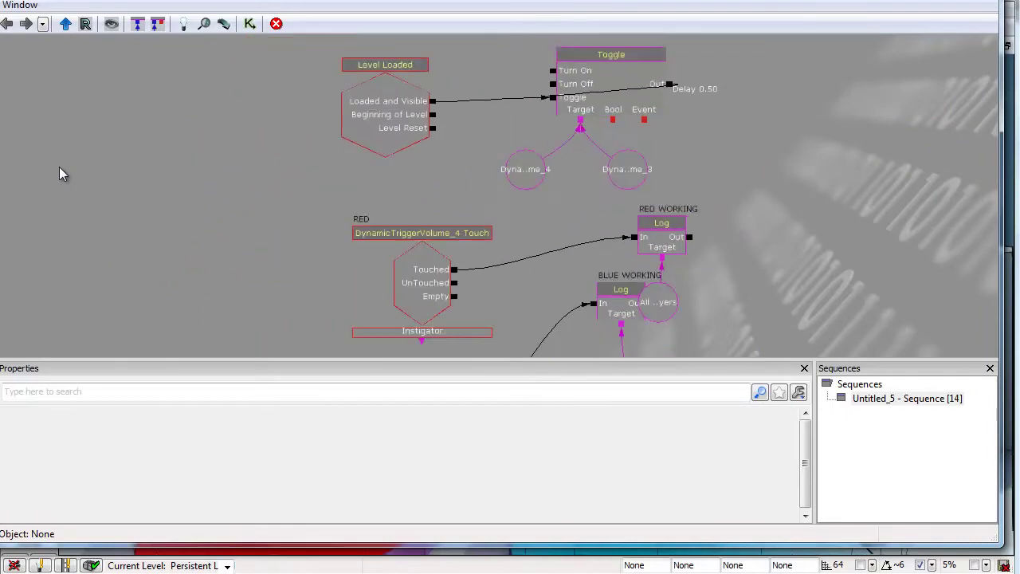
drag(215, 71, 216, 71)
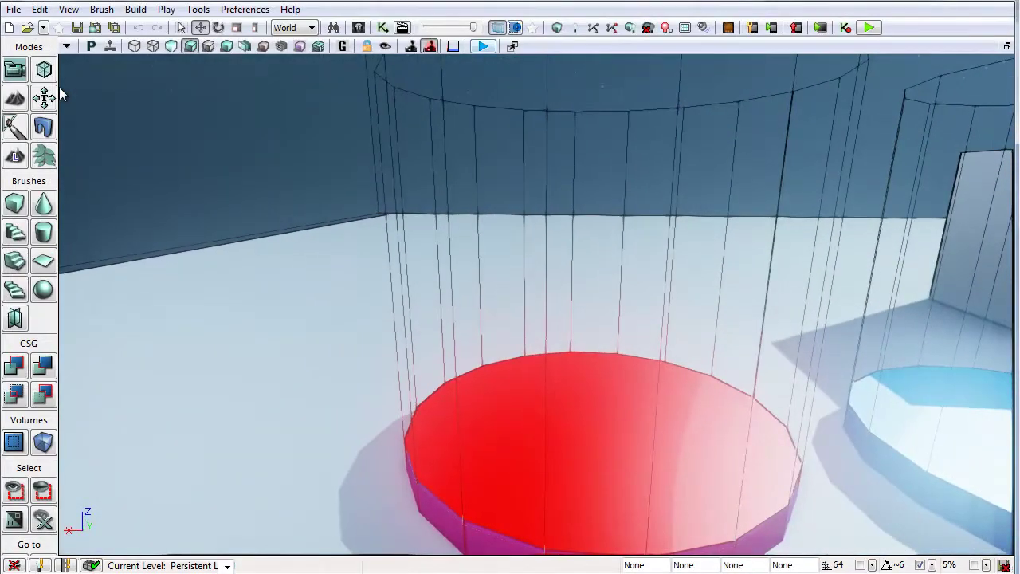
Step: Start Play In Editor with F8, then walk and jump on the red pad to fire RED WORKING
key(F8)
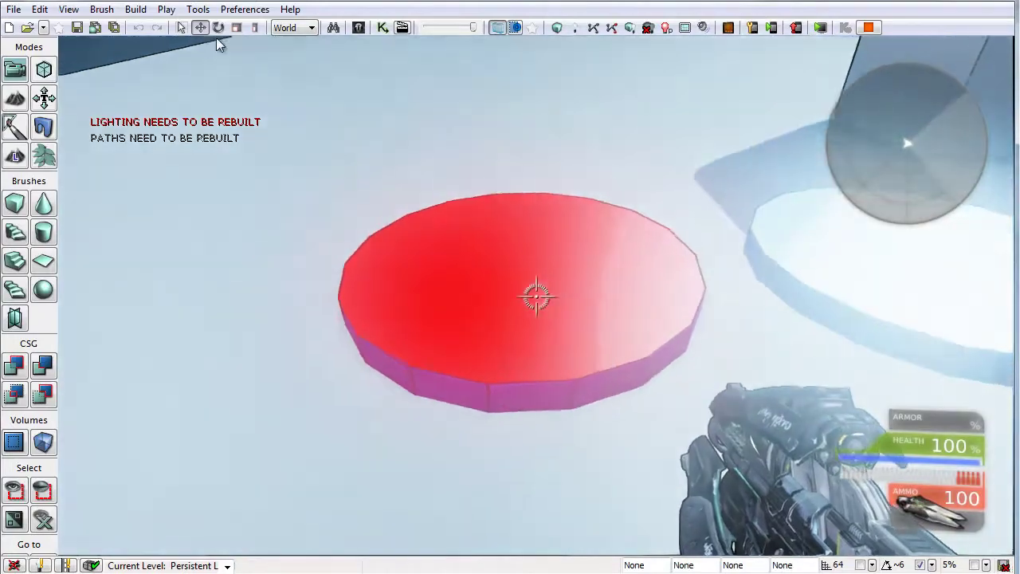
key(w)
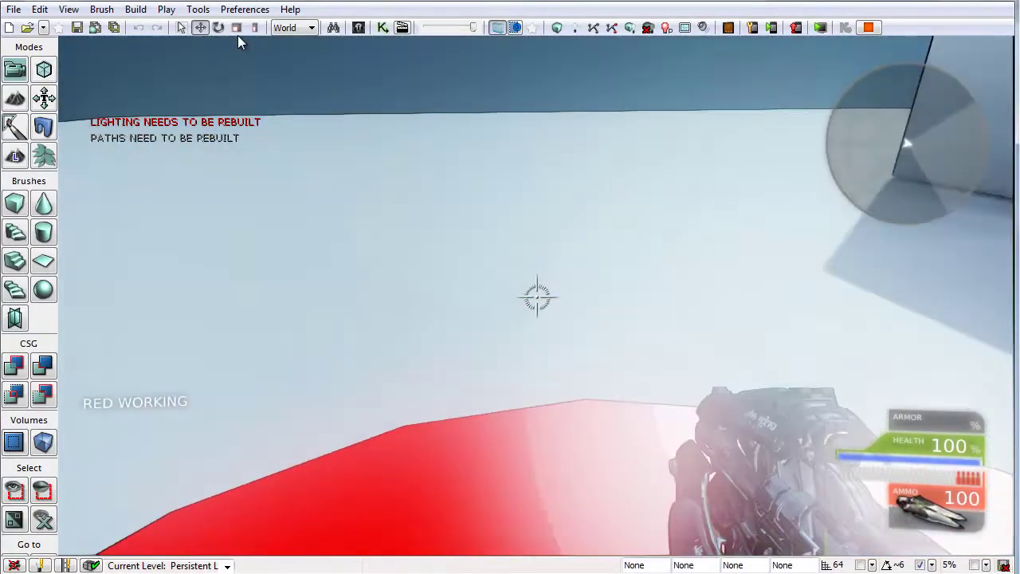
key(s)
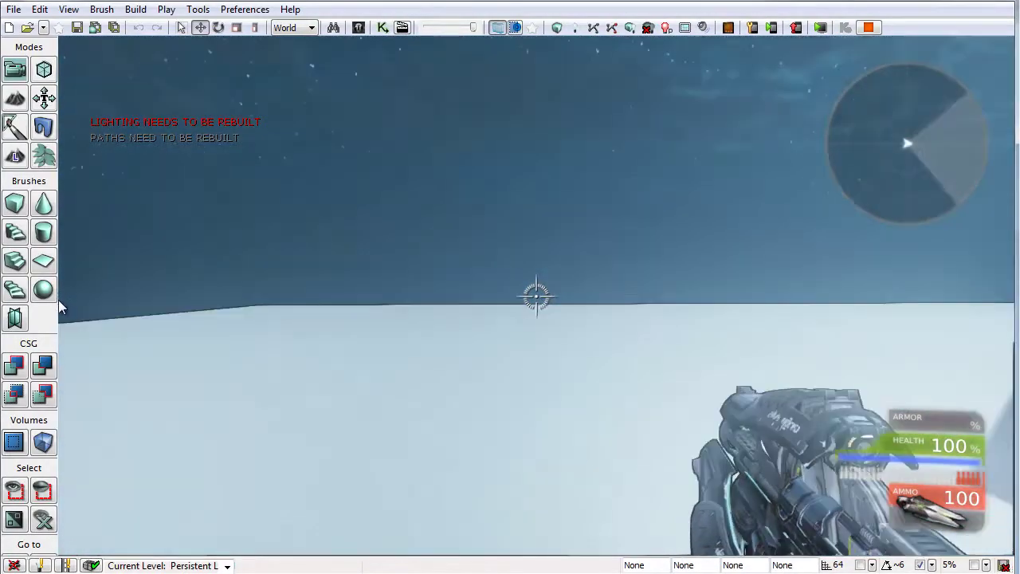
key(w)
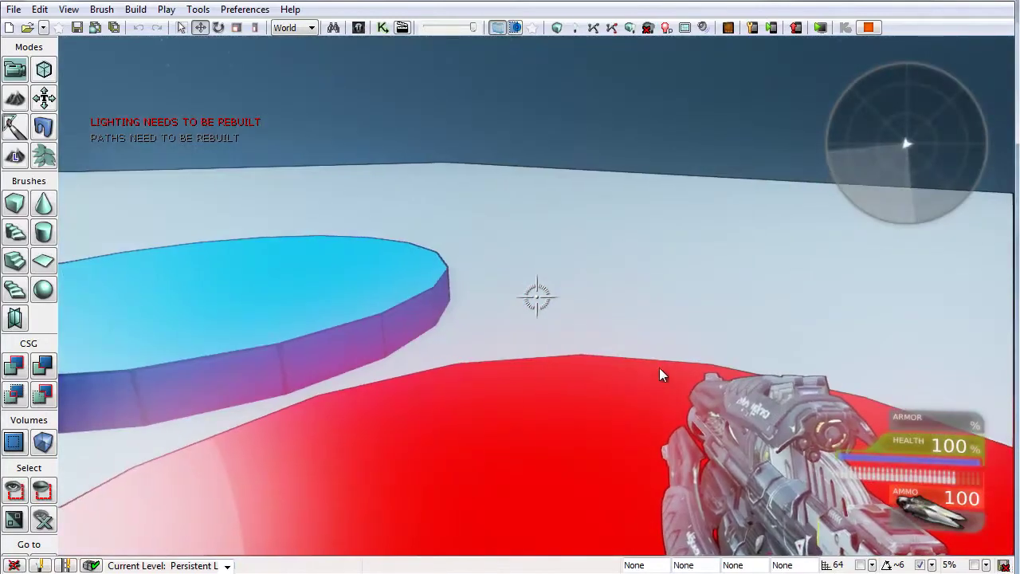
key(w)
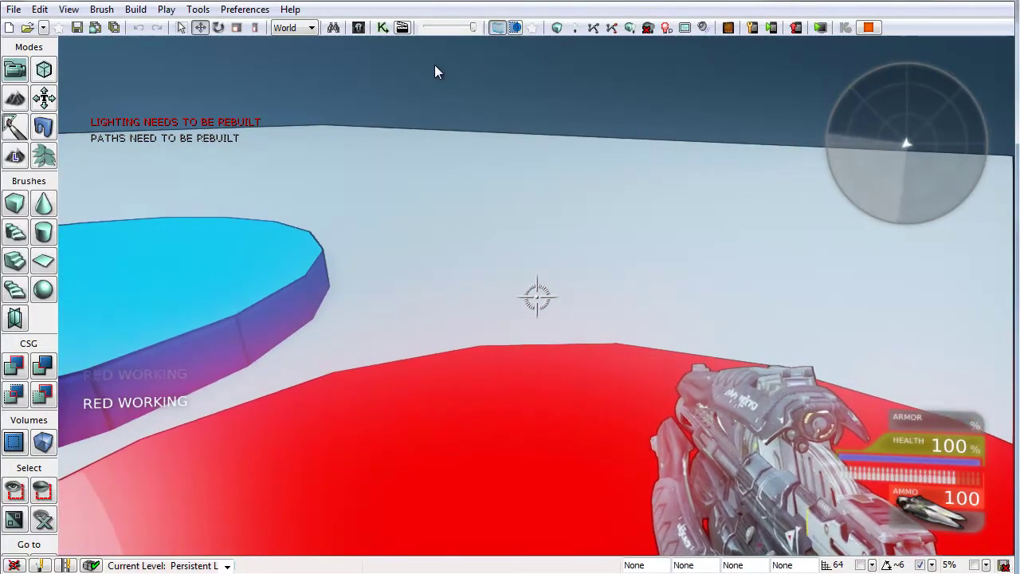
key(w)
key(w)
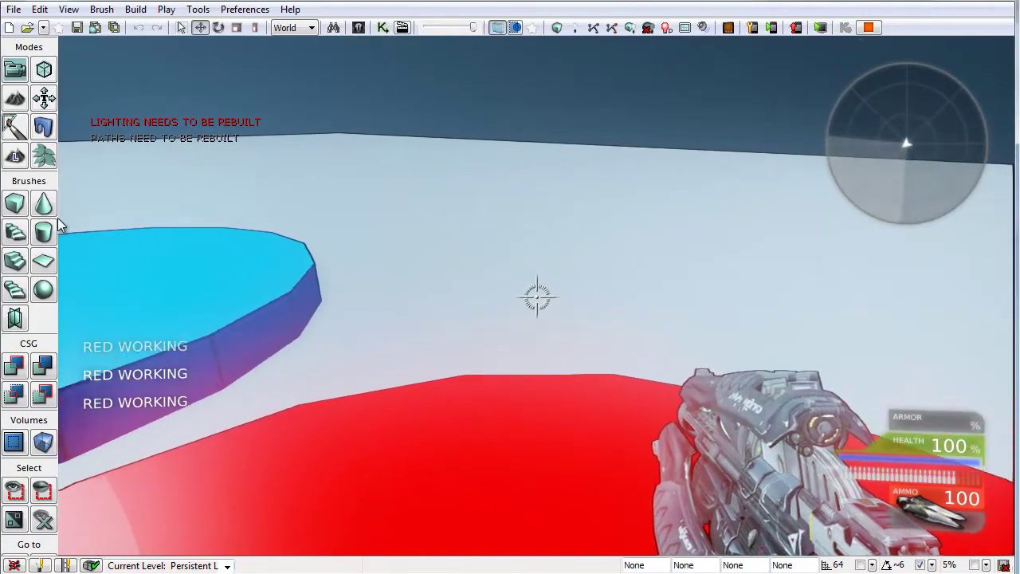
key(a)
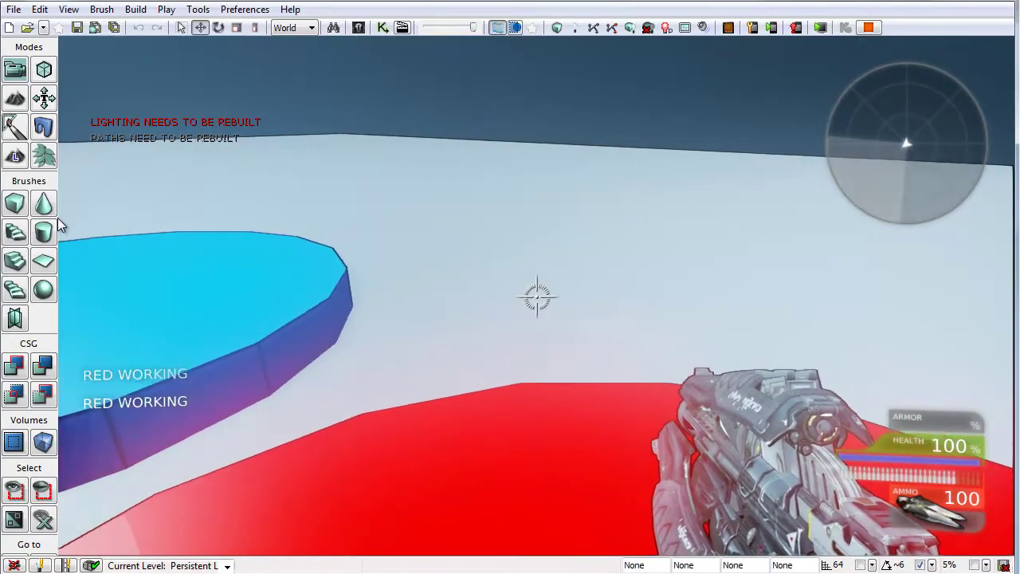
key(space)
key(space)
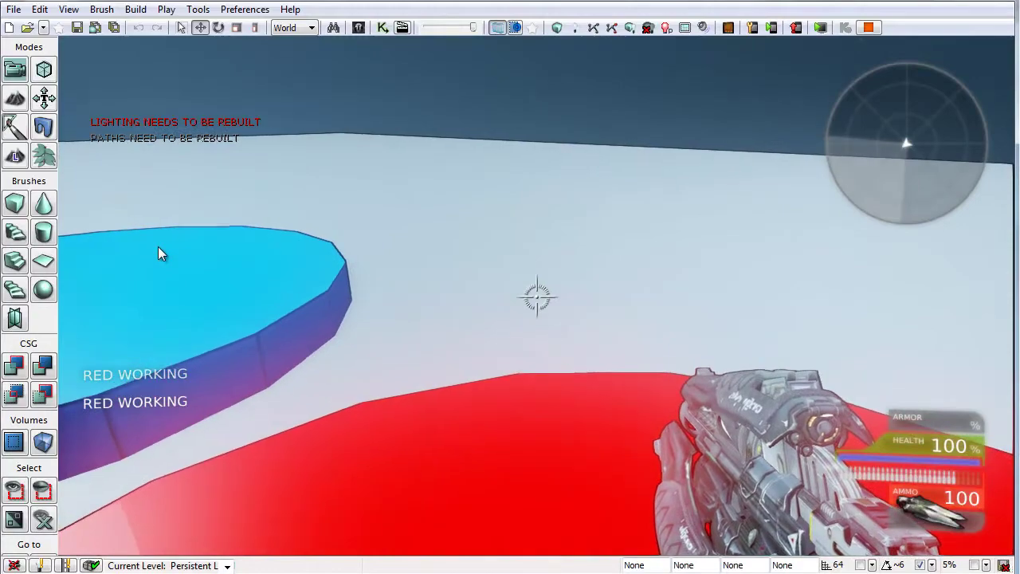
key(space)
key(space)
key(space)
Step: Turn toward the blue pad and walk across it to trigger BLUE WORKING
key(Left)
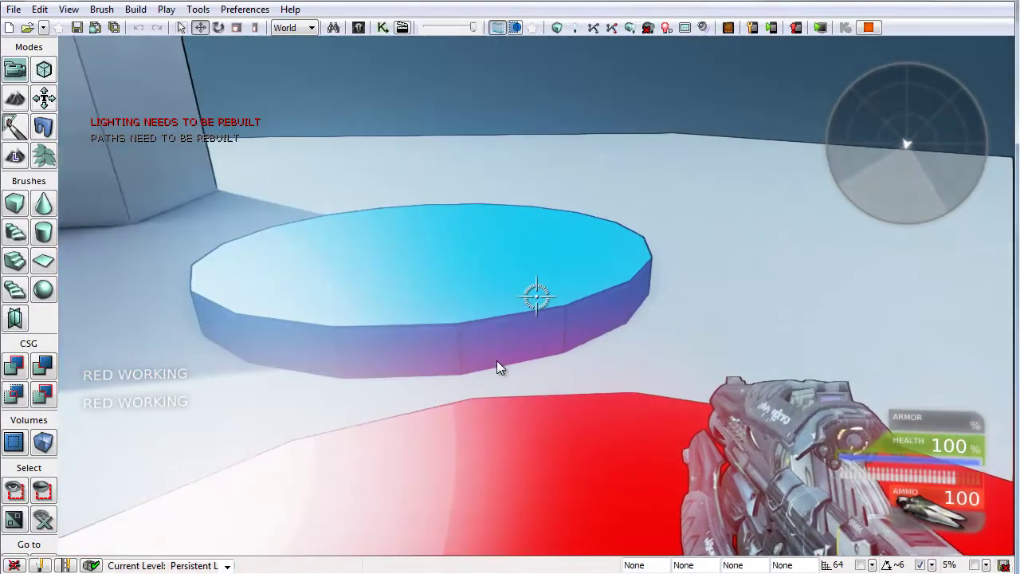
key(Up)
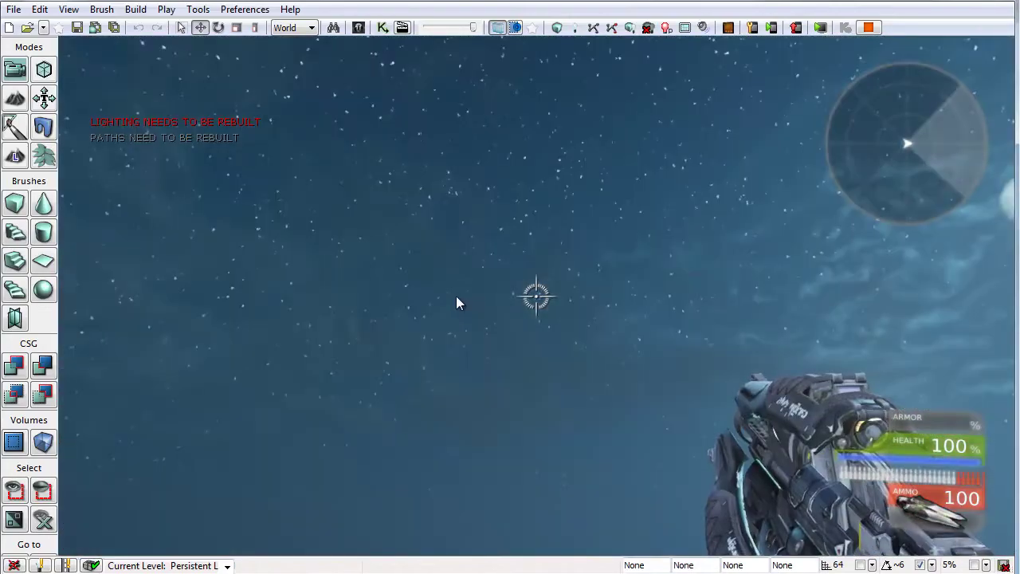
key(Down)
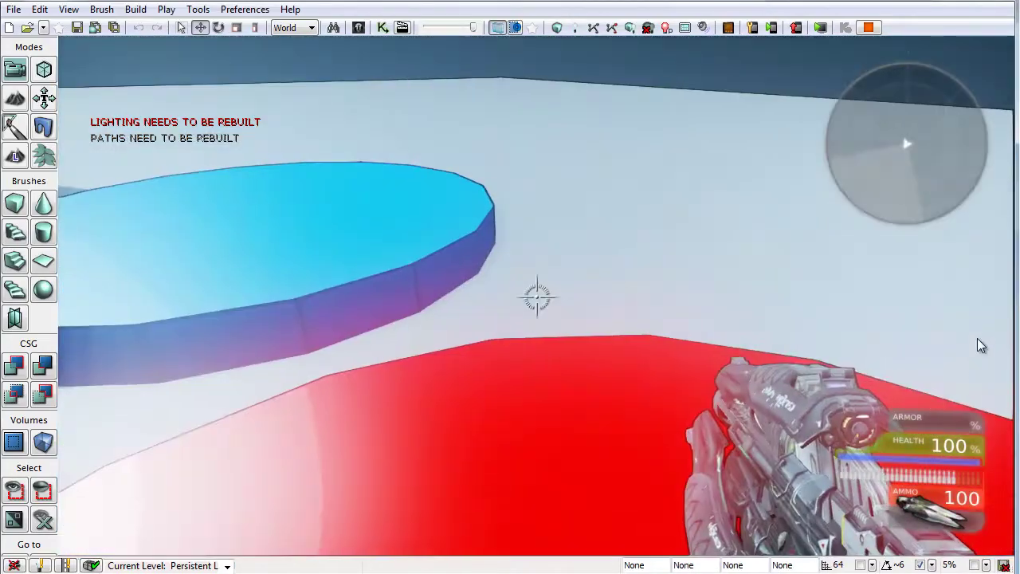
key(Left)
key(Up)
key(Left)
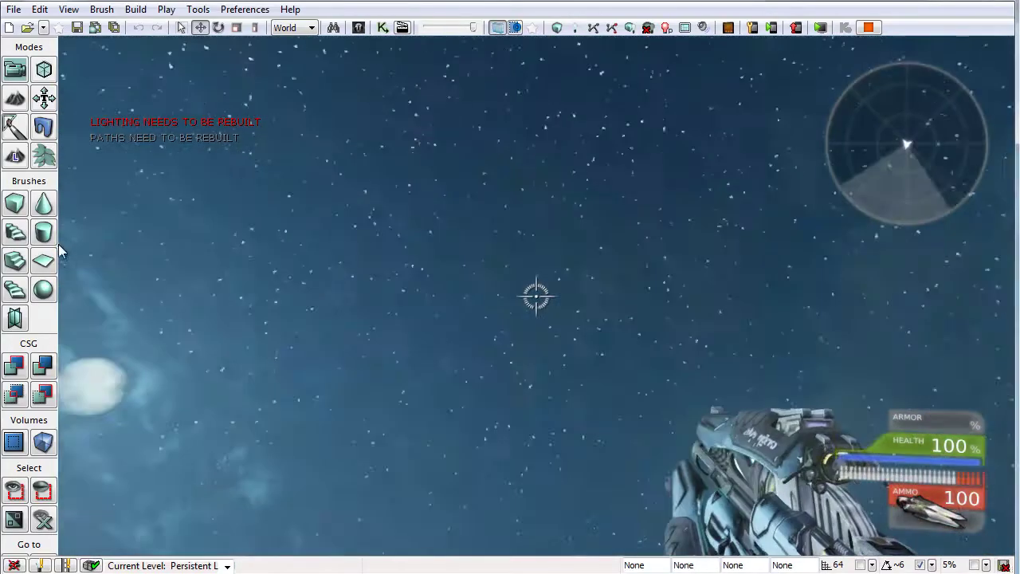
key(Down)
key(Down)
key(Right)
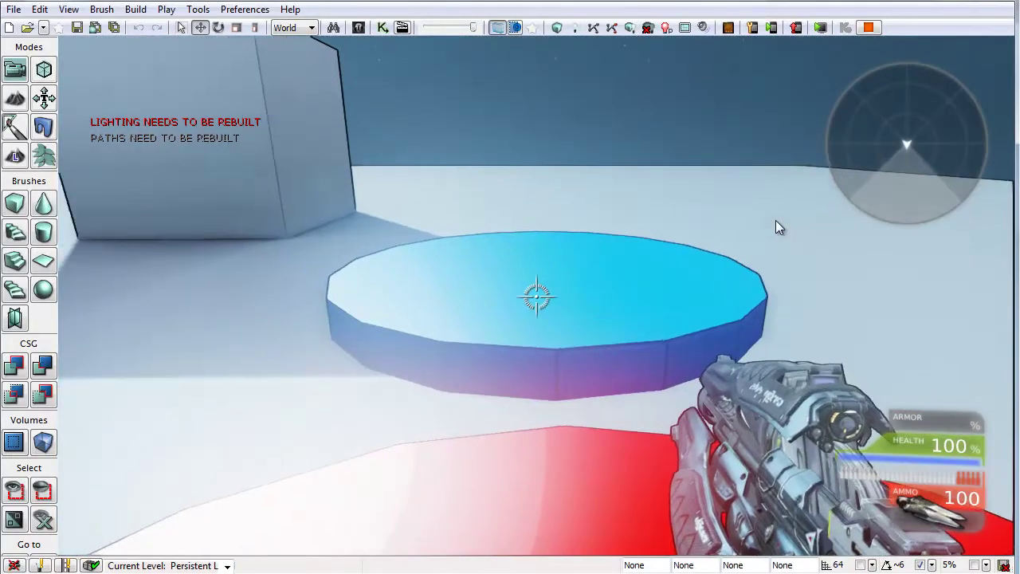
key(Up)
key(Right)
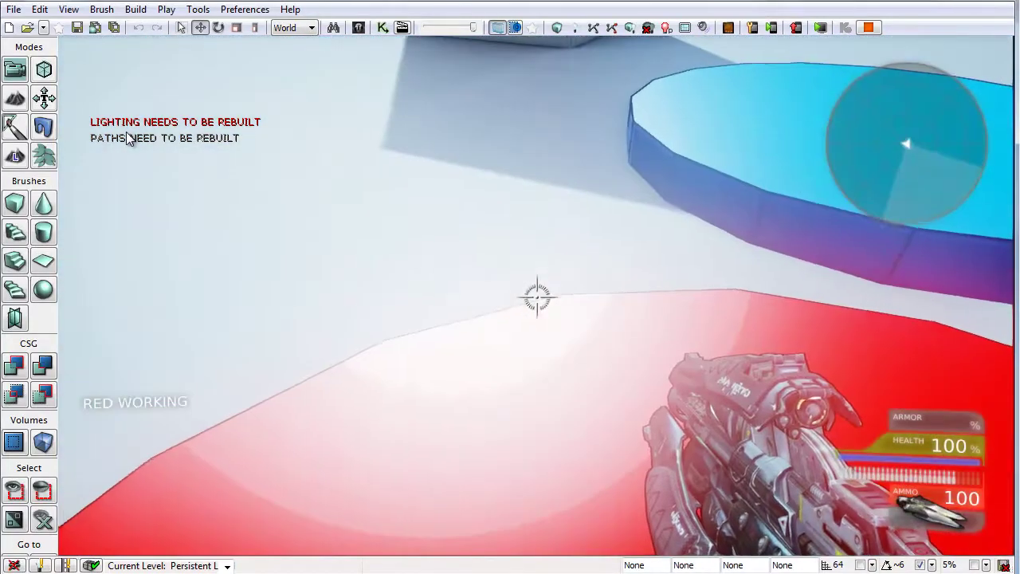
key(Up)
key(space)
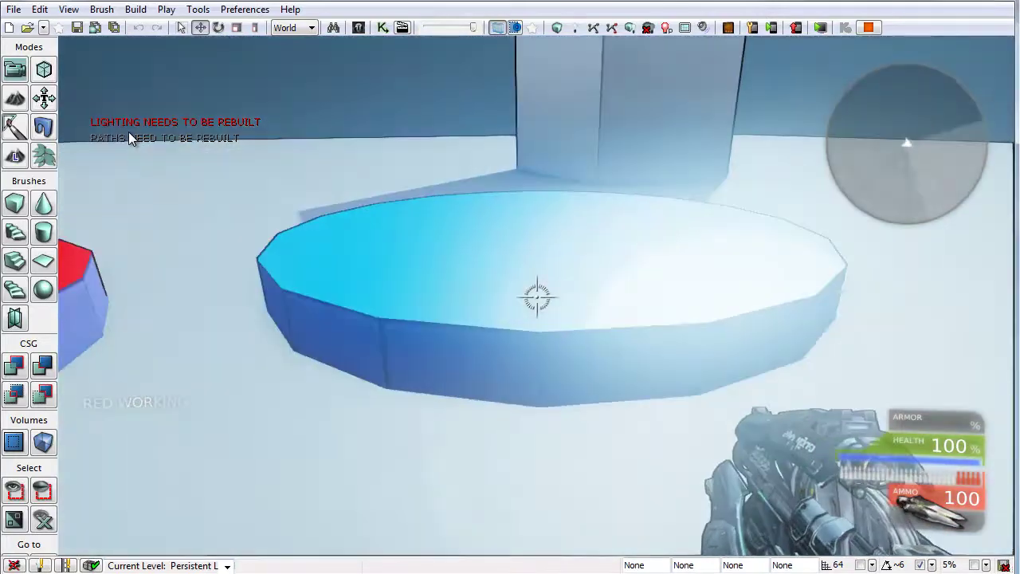
key(Up)
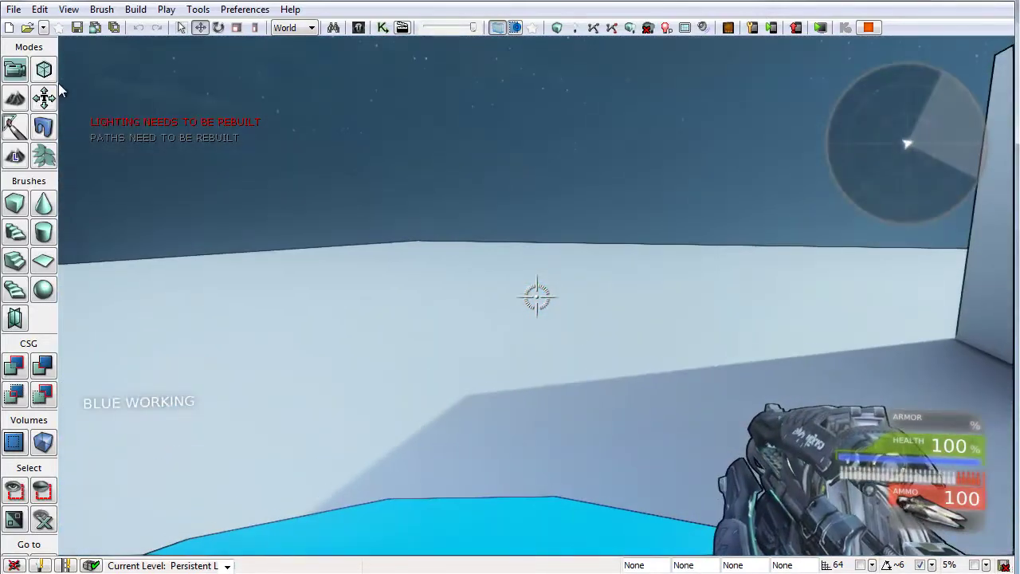
Step: Walk back over the red pad to retrigger it, then look down at both pads and the cube
key(Up)
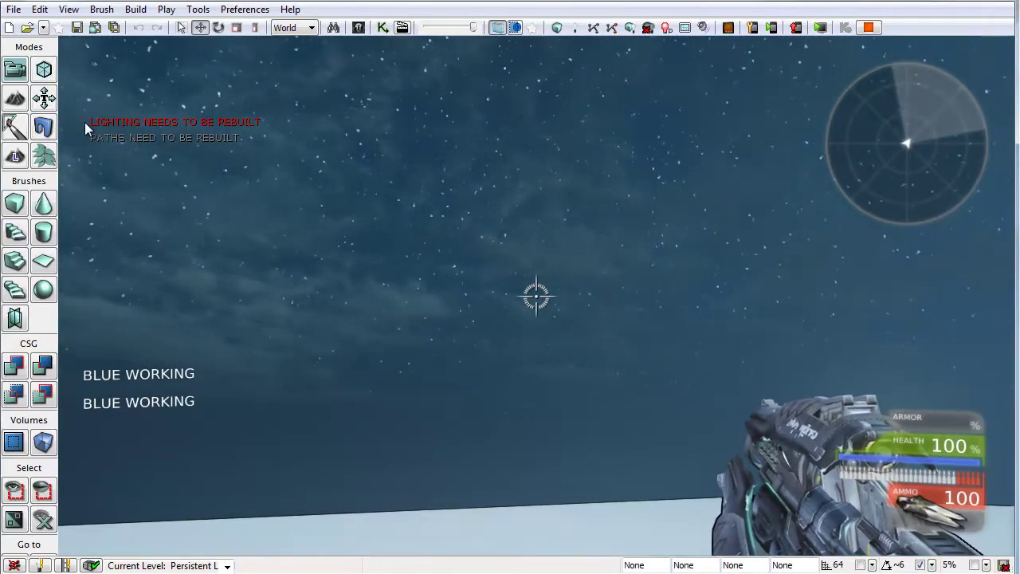
key(Down)
key(Down)
key(Up)
key(Down)
key(w)
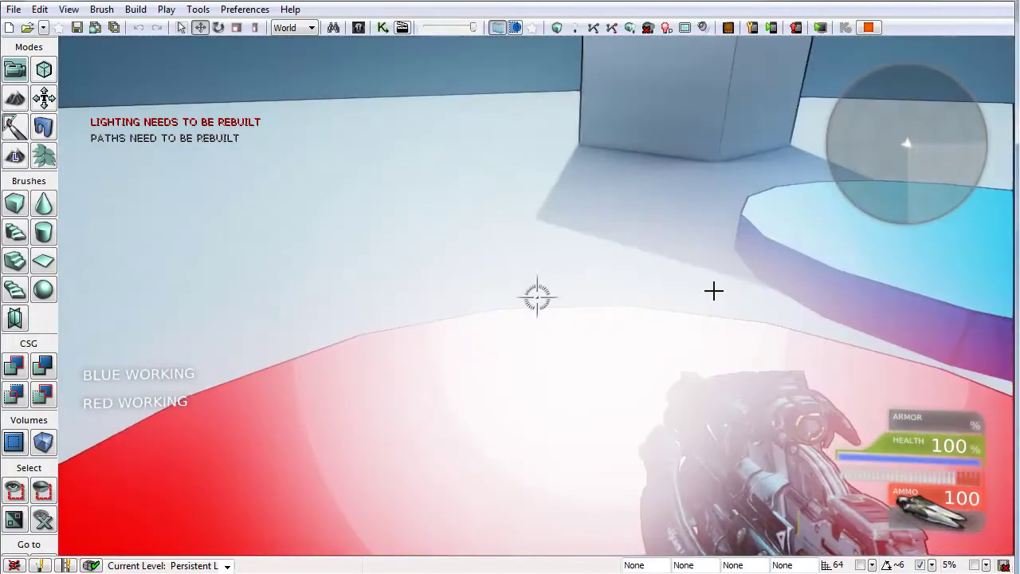
key(Right)
key(Up)
key(Right)
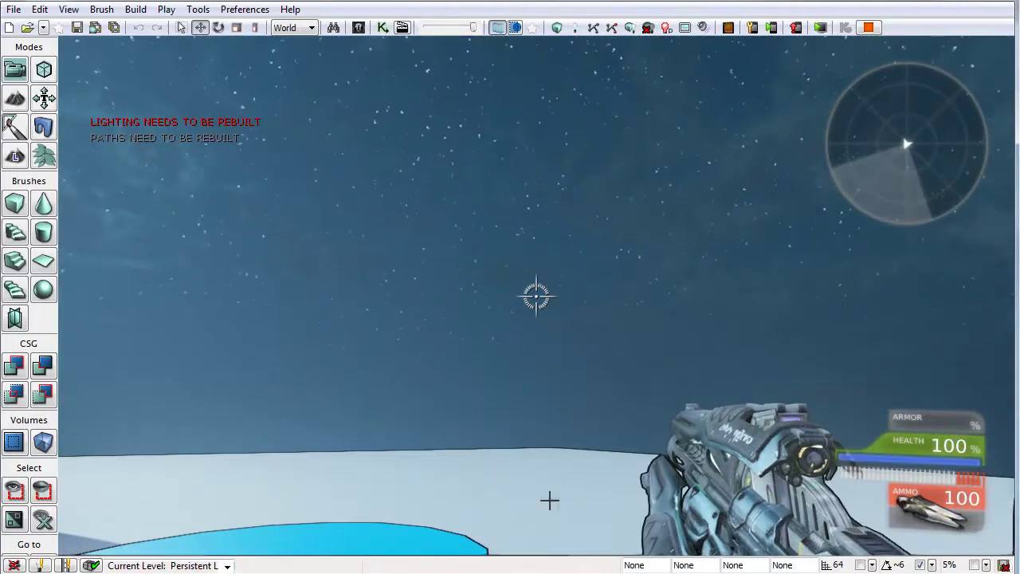
key(w)
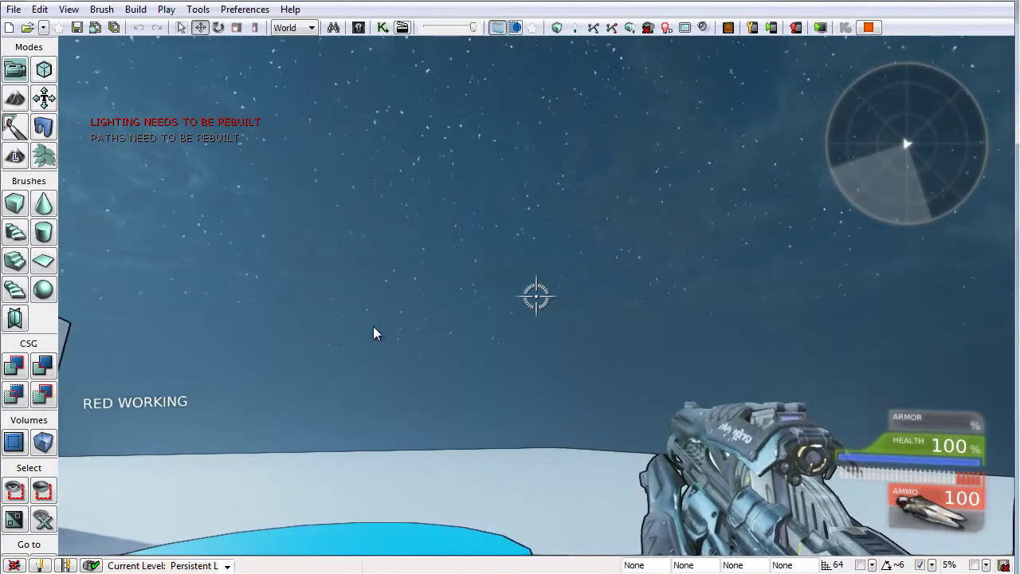
key(Down)
key(Left)
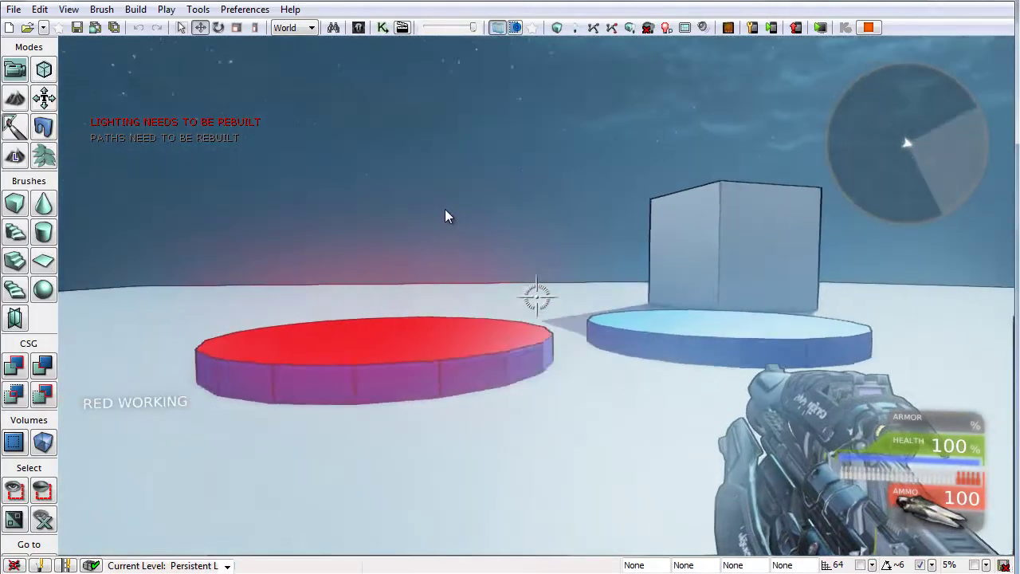
Step: Run 'show volumes 1' in the console so the trigger volumes appear as wireframe cylinders
key(grave)
key(Up)
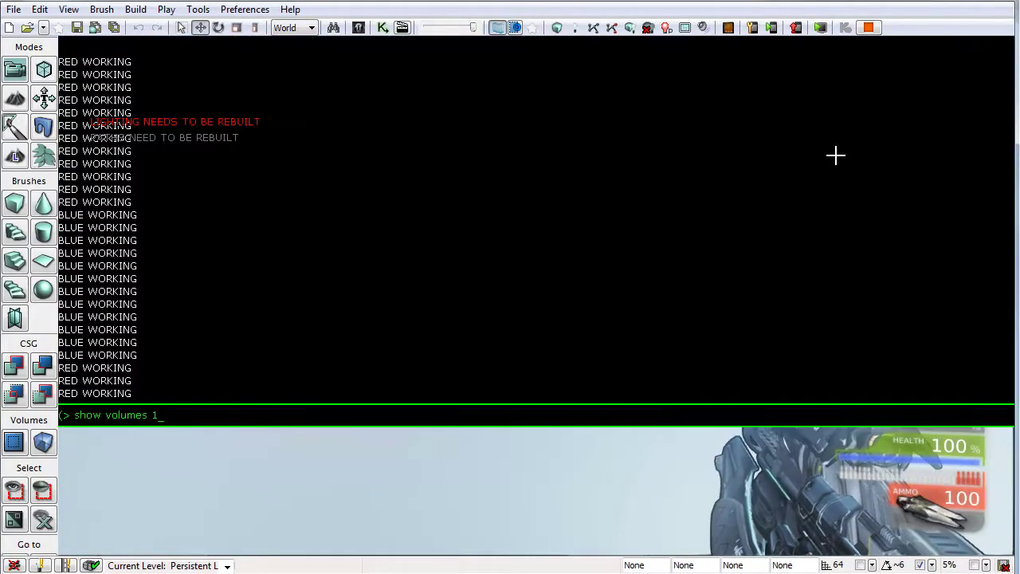
key(Return)
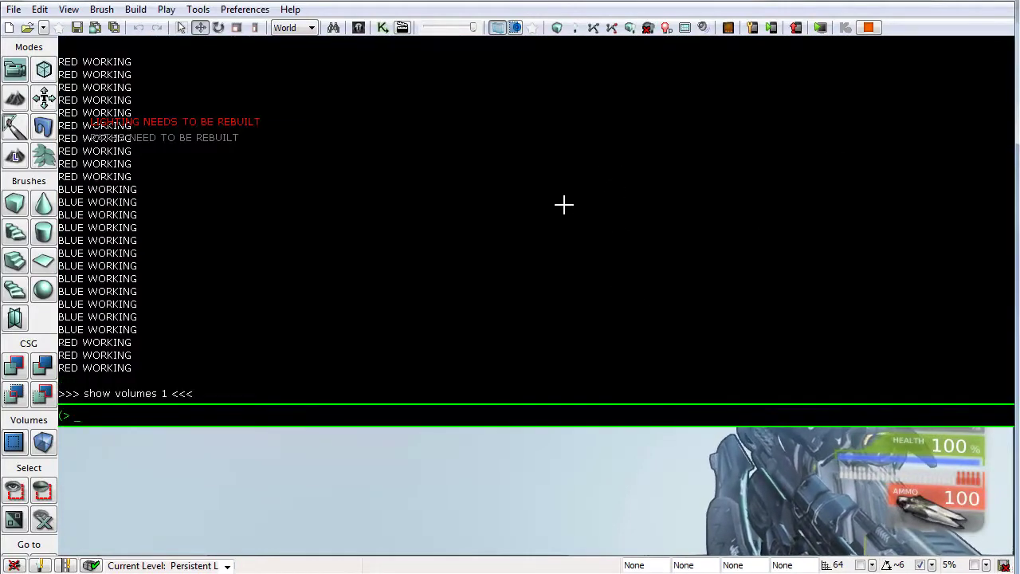
key(grave)
key(Up)
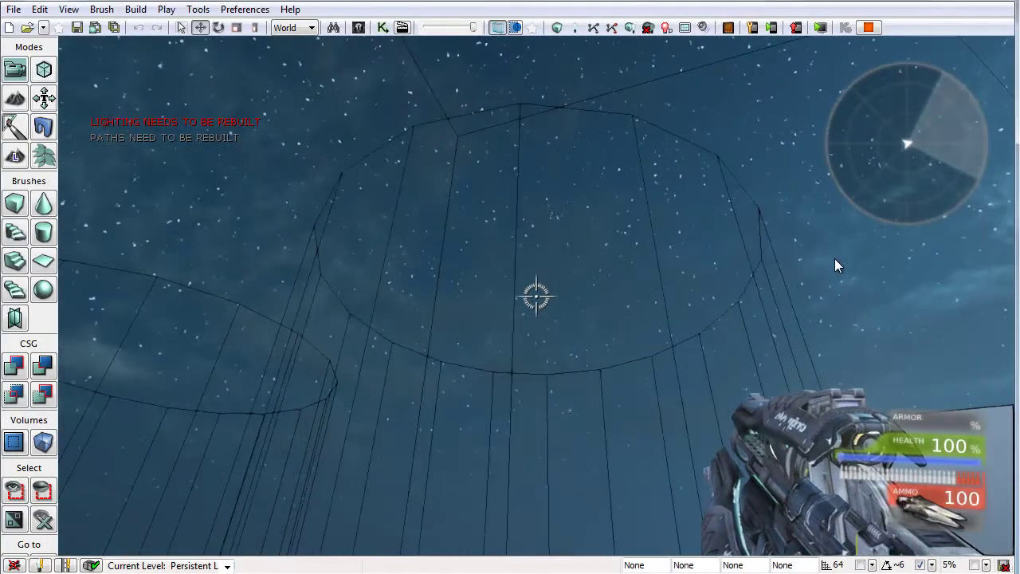
Step: Walk into the blue and red volumes, then back out to view both cylinders
key(Up)
key(Up)
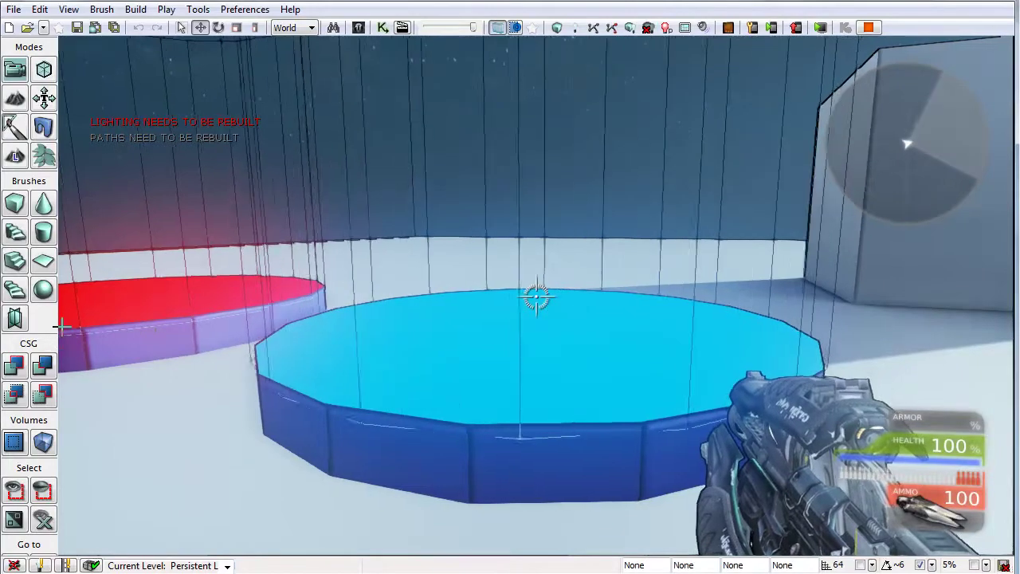
key(Down)
key(Up)
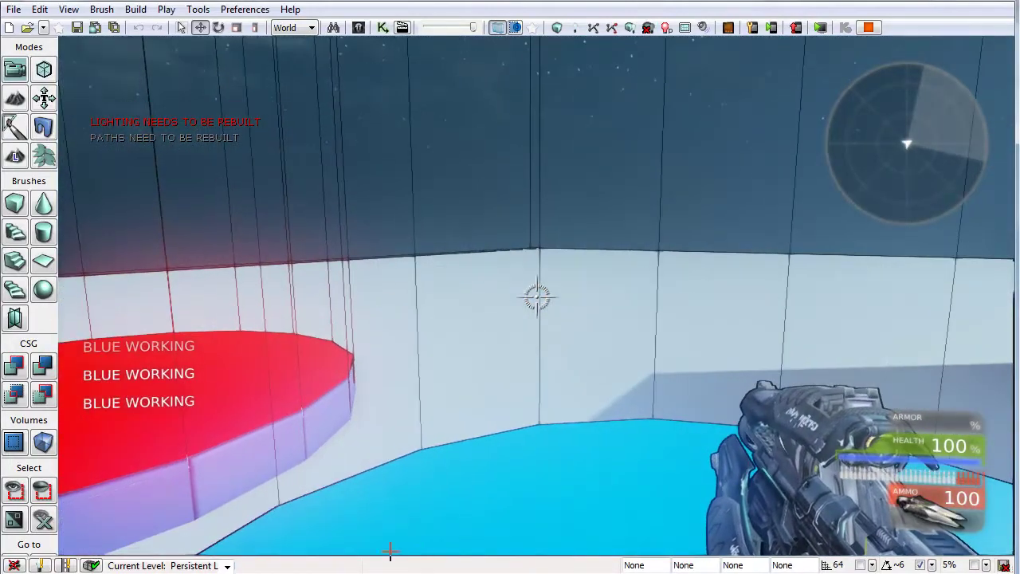
key(space)
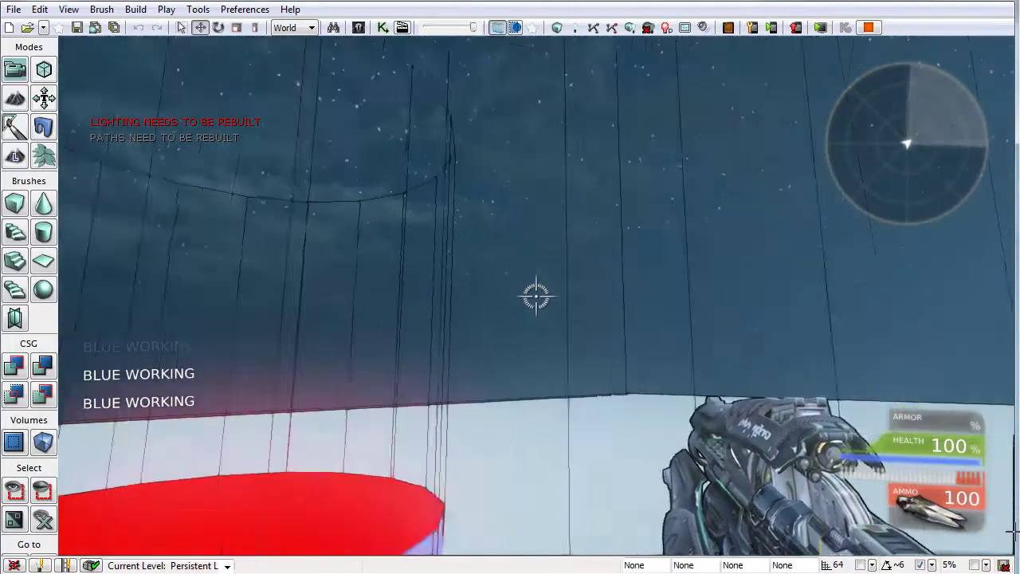
key(Right)
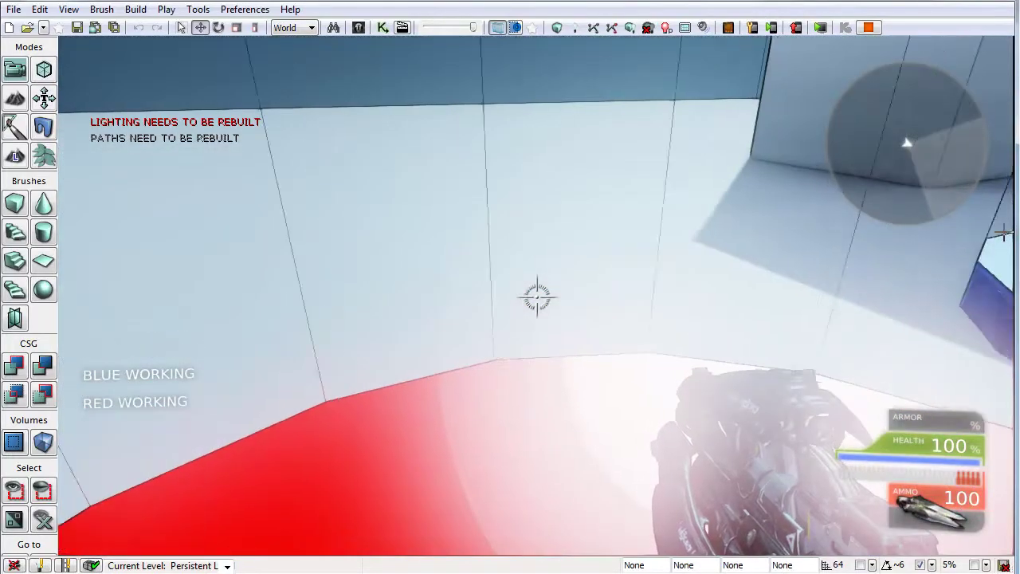
key(Right)
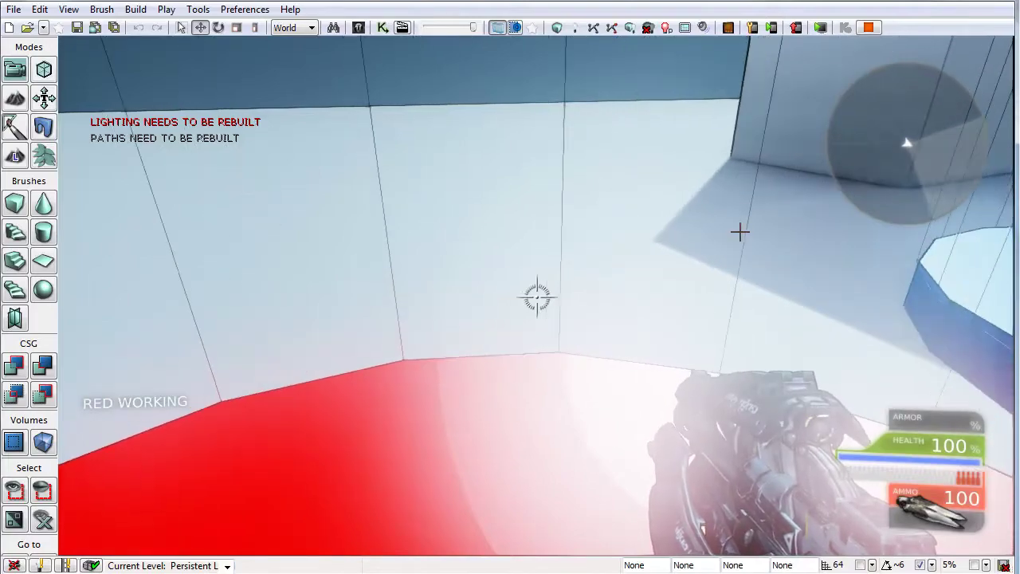
key(Down)
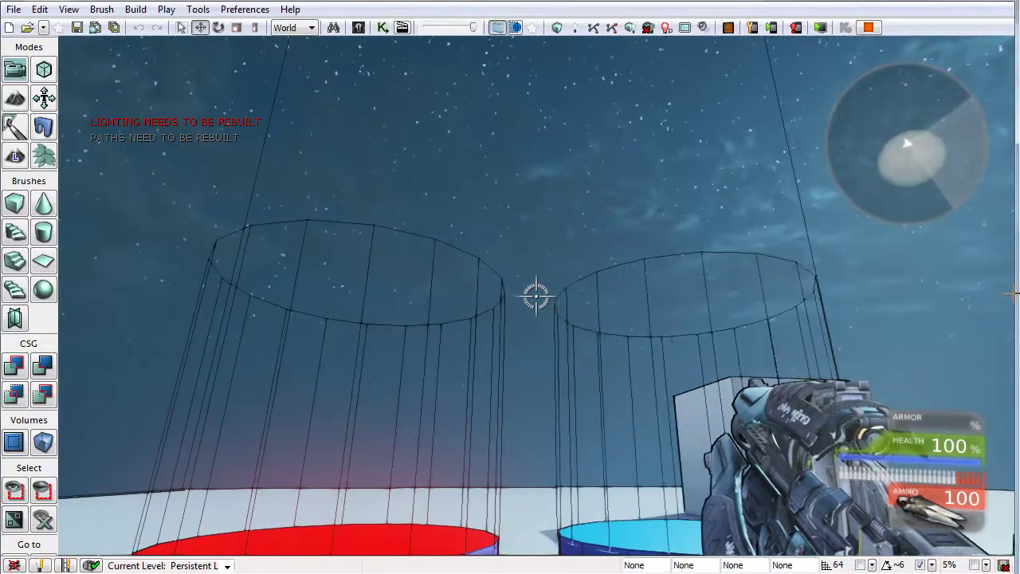
key(Up)
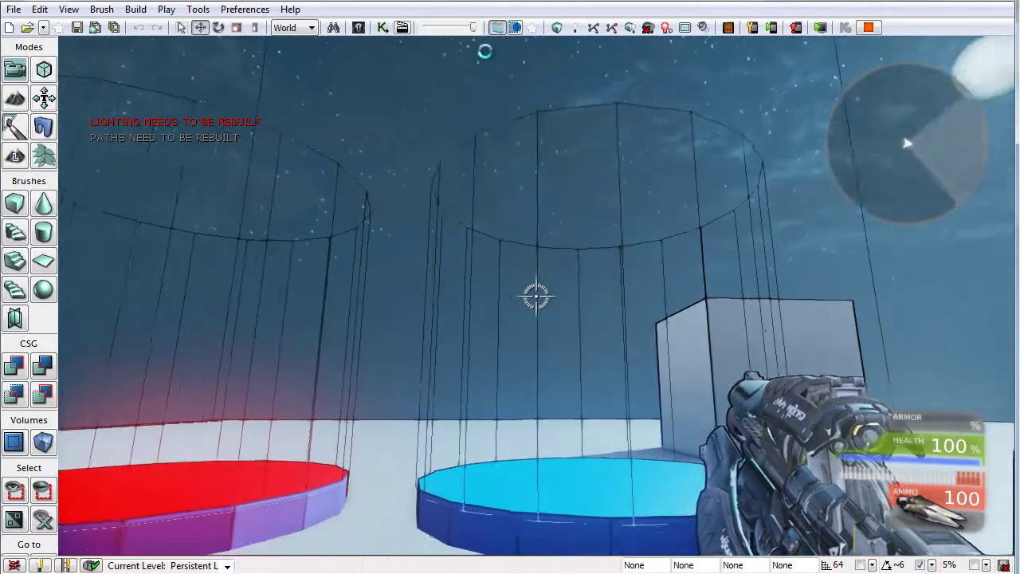
Step: End the play session and check DynamicTriggerVolume_3's properties show InterpActor_7 as its Base
key(Escape)
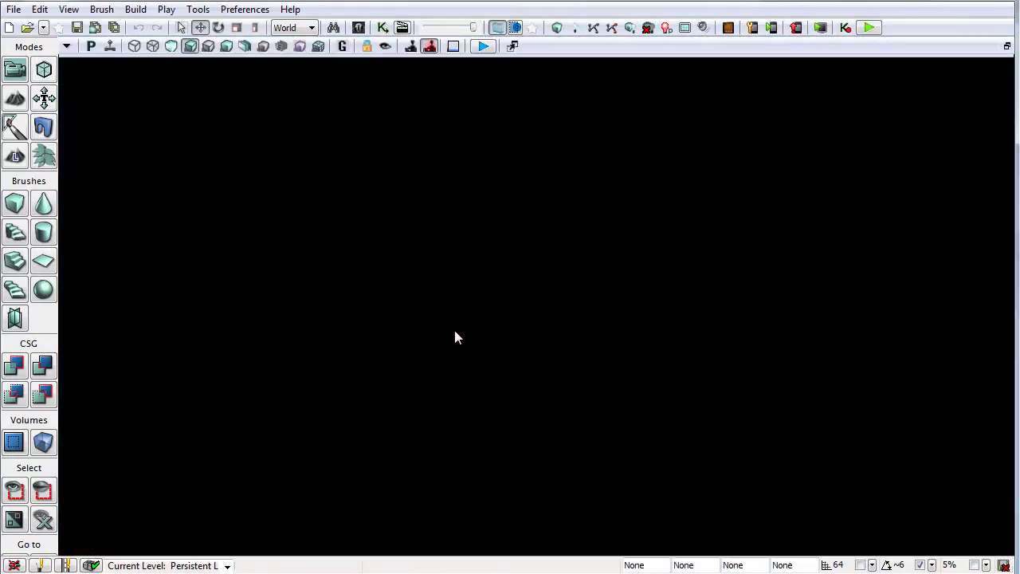
key(Right)
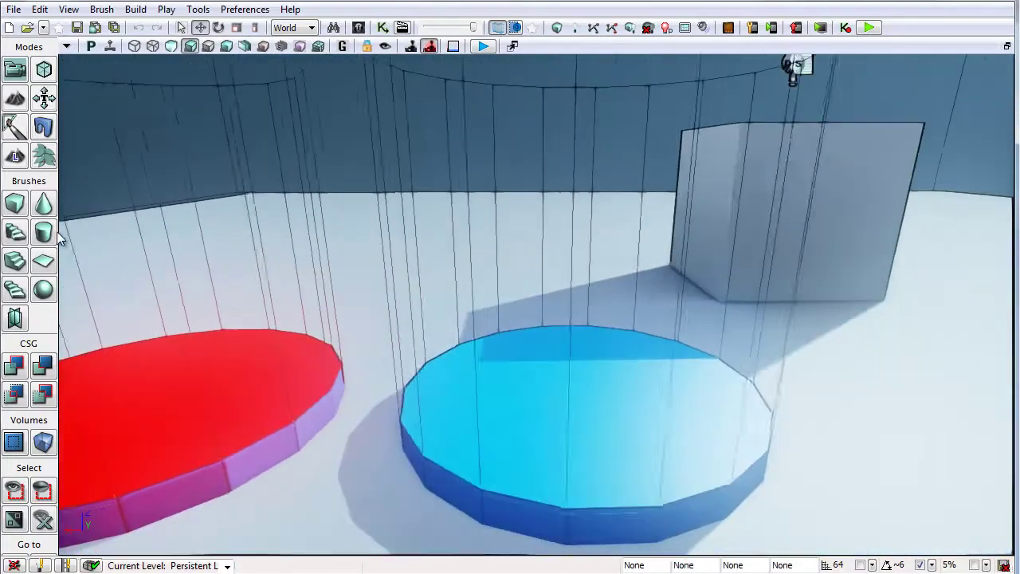
key(Up)
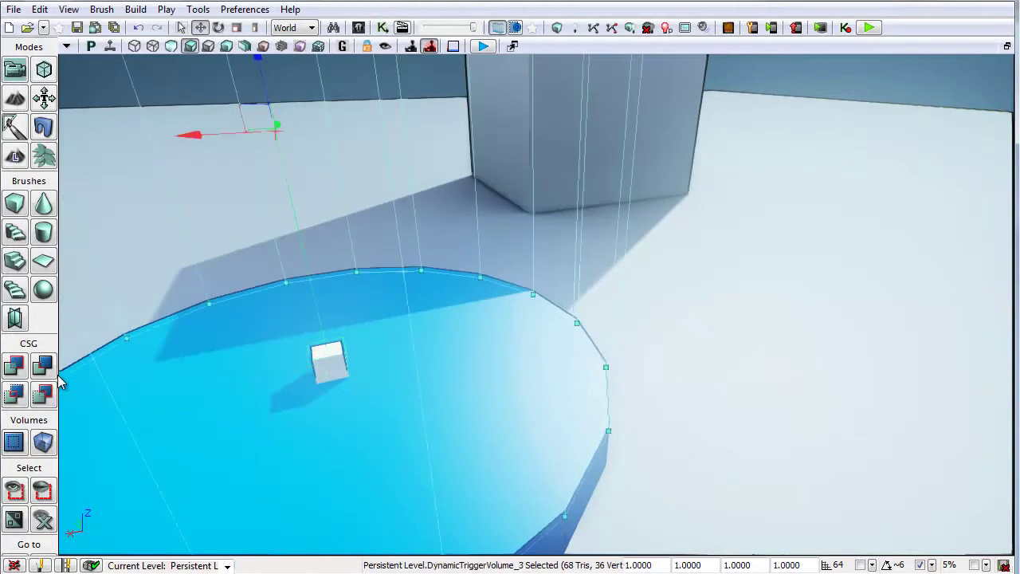
key(F4)
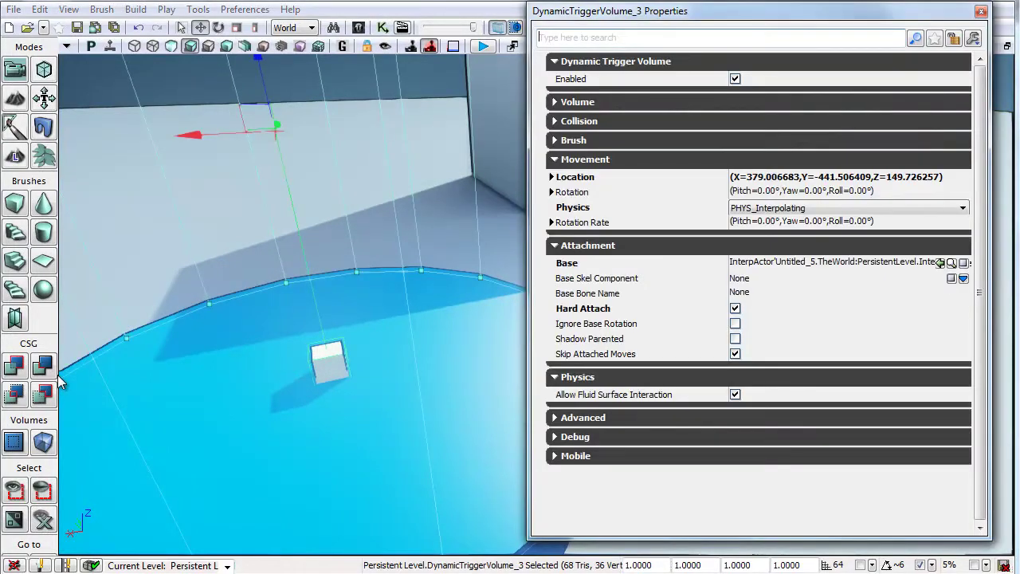
key(Tab)
key(shift+End)
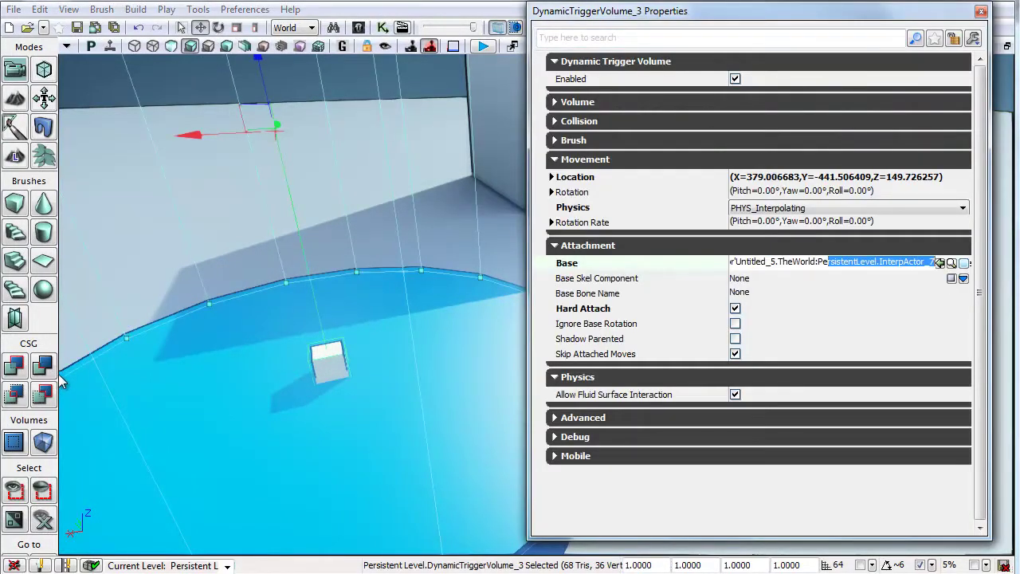